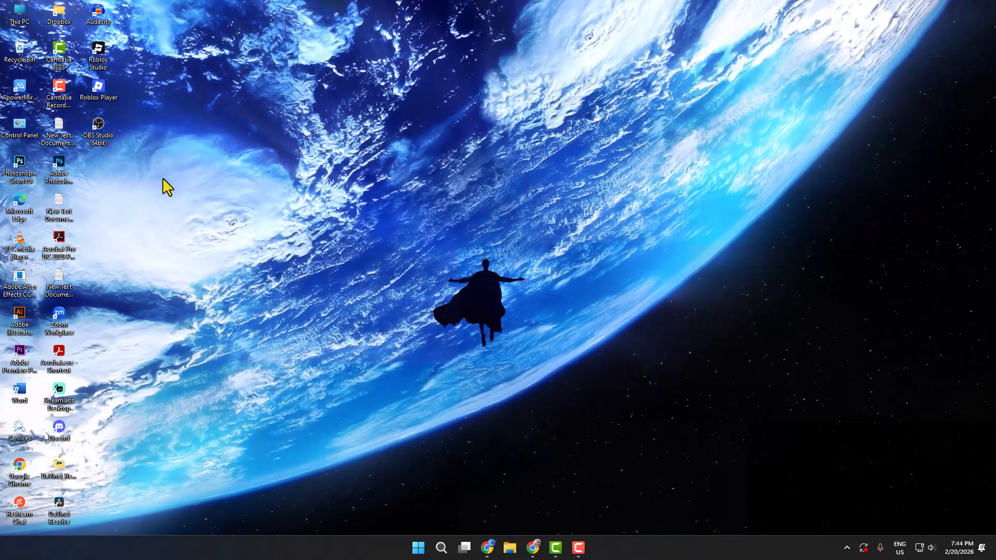
Open OBS Studio and add a new scene named "screen record".
left_click(100, 134)
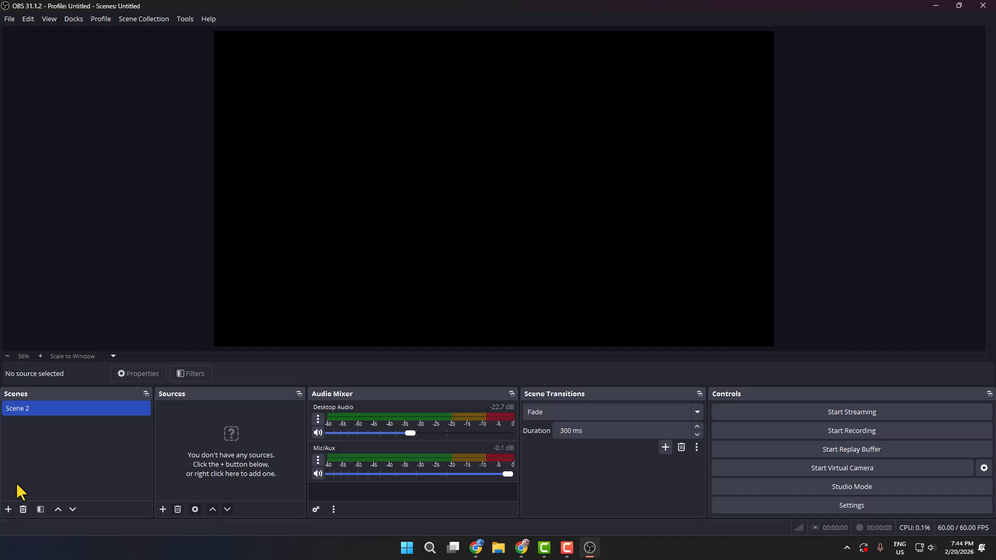
left_click(9, 509)
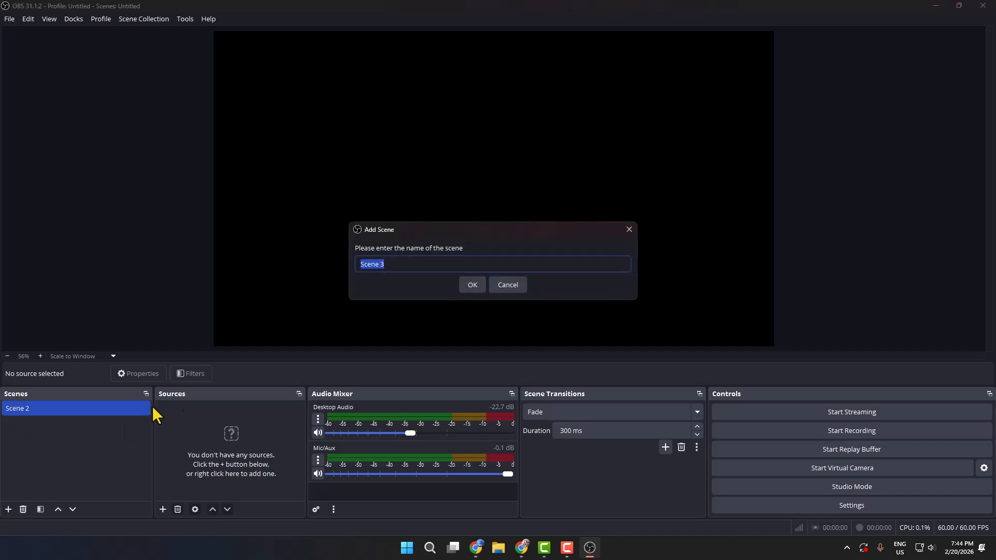
type("screen record")
left_click(469, 285)
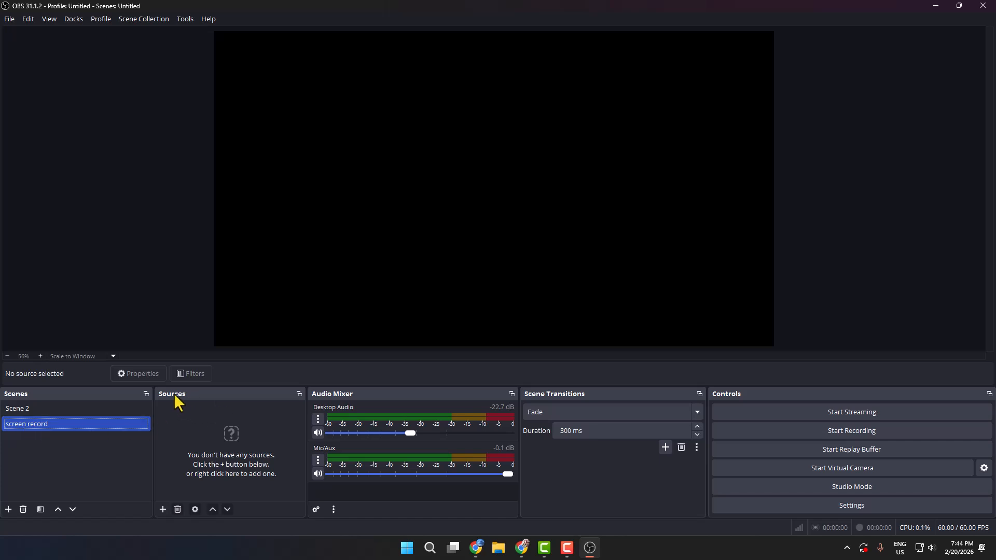
Add a Display Capture source with the Automatic capture method and the HP M22f FHD 1920x1080 primary monitor.
left_click(163, 509)
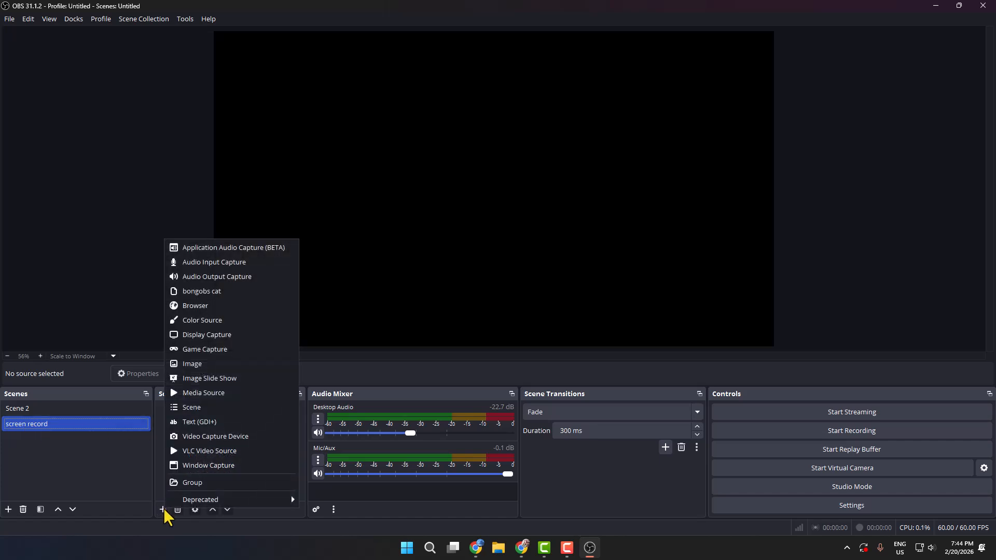
left_click(207, 336)
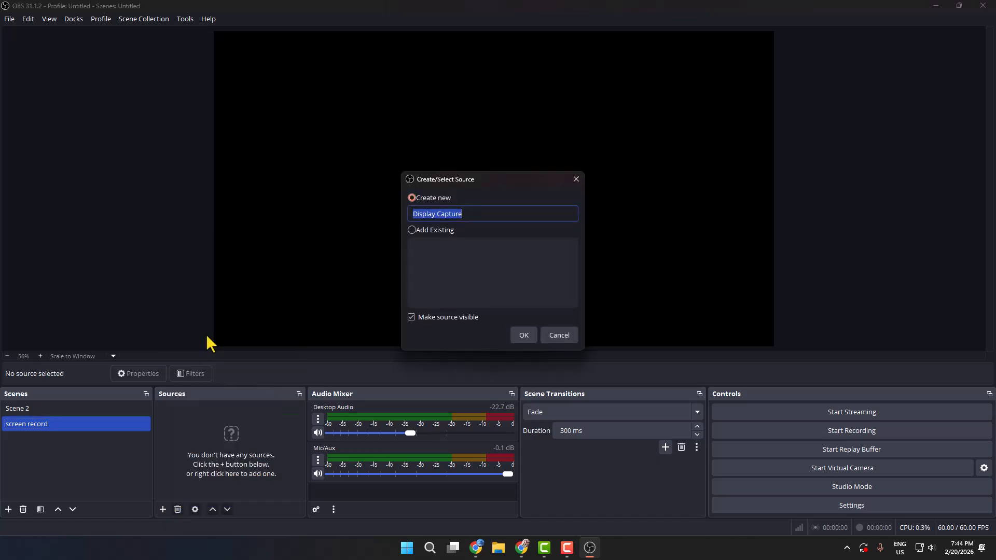
left_click(525, 335)
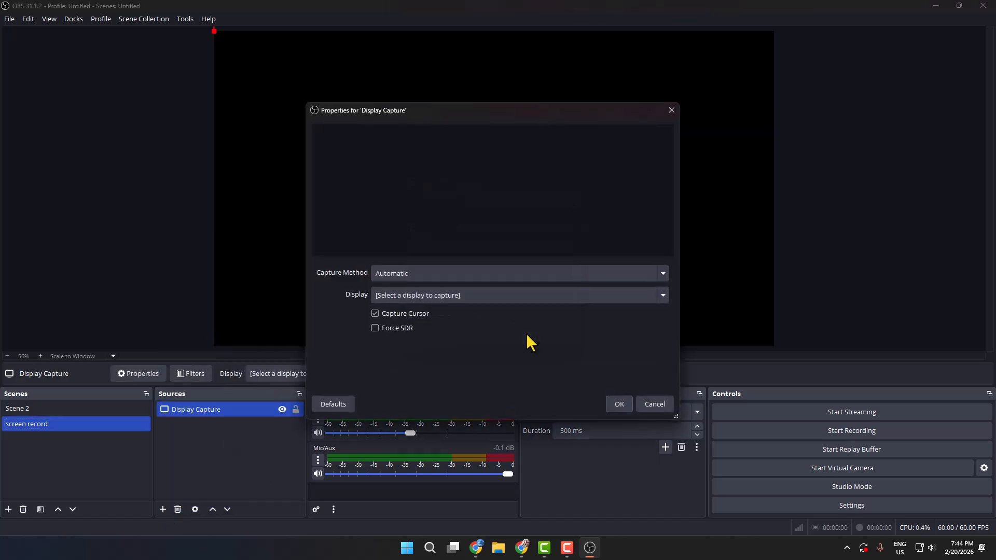
left_click(399, 273)
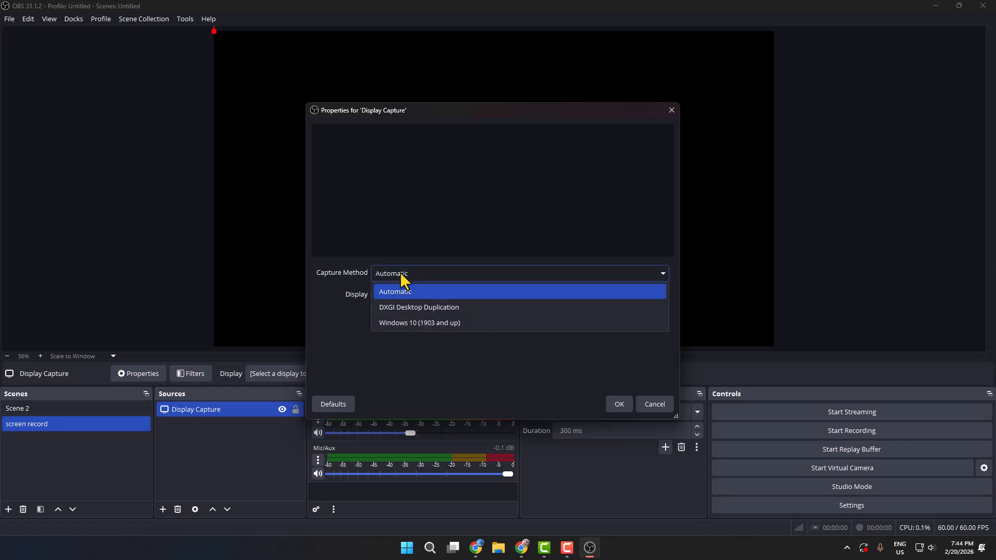
left_click(399, 291)
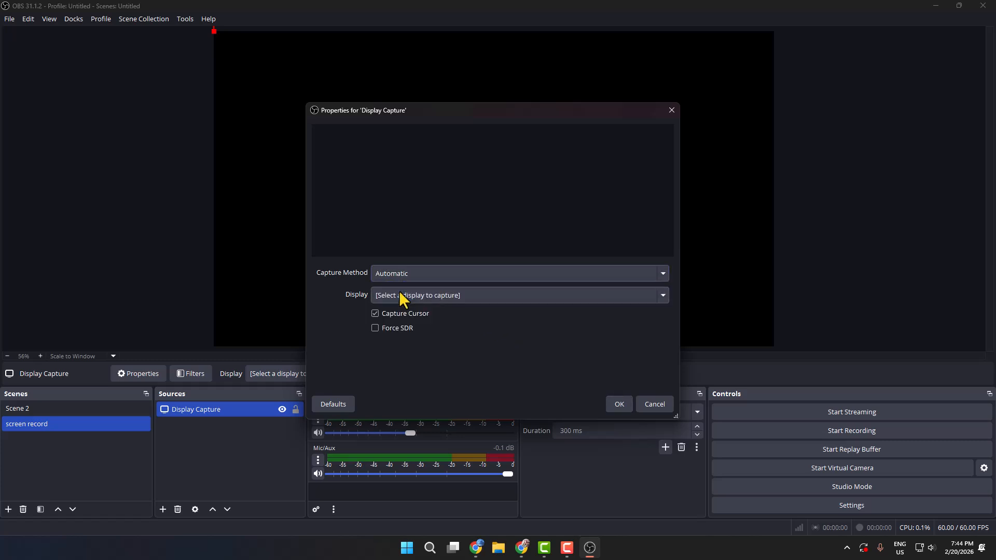
left_click(404, 298)
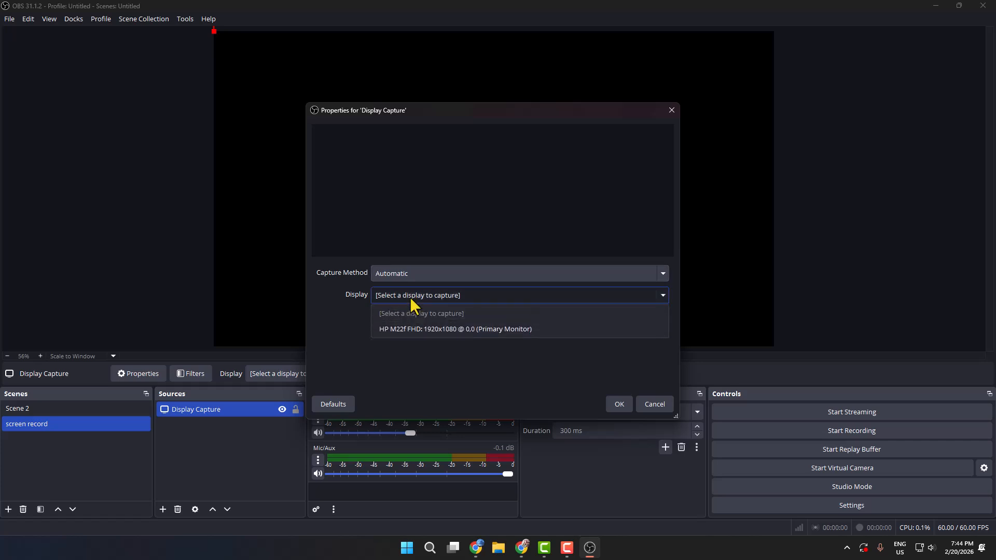
left_click(422, 329)
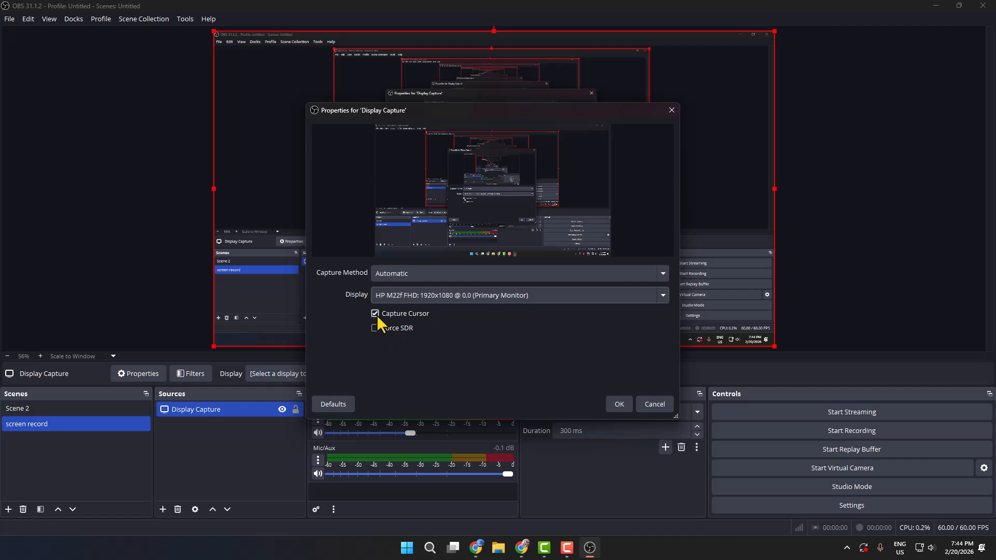
left_click(619, 405)
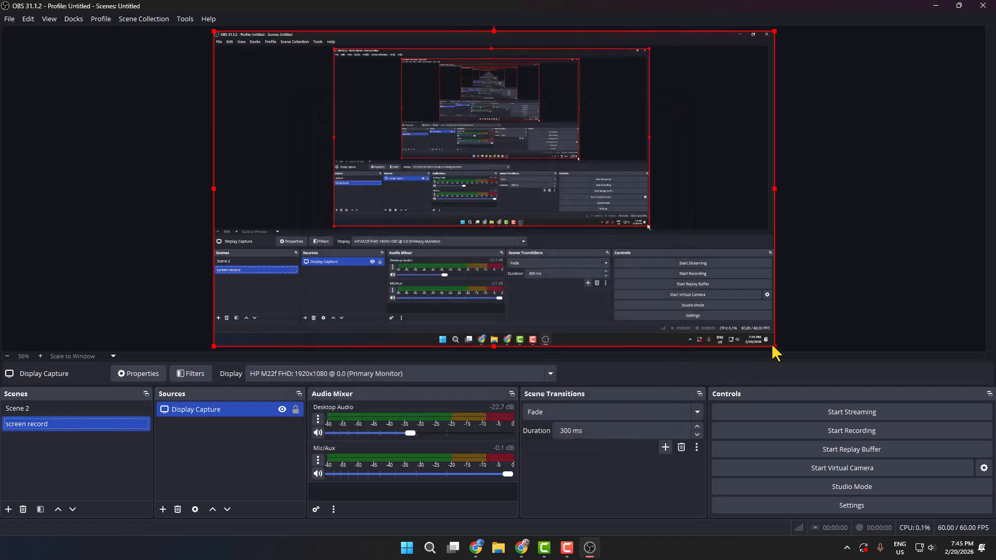
mouse_move(773, 347)
left_mouse_down()
mouse_move(492, 196)
mouse_move(718, 291)
mouse_move(771, 350)
mouse_move(773, 328)
mouse_move(499, 235)
mouse_move(771, 331)
left_mouse_up()
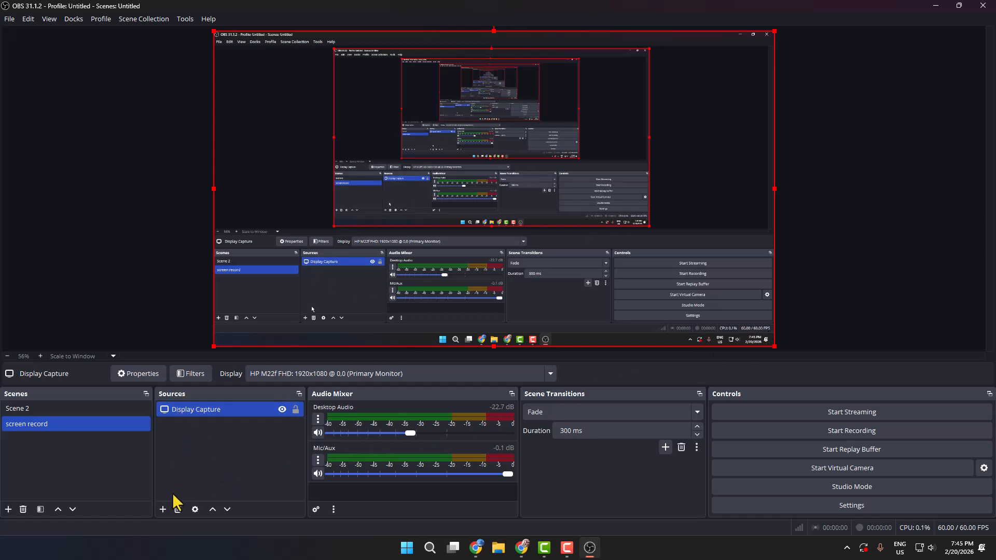
Create a Video Capture Device source and open its choice of camera devices.
left_click(163, 510)
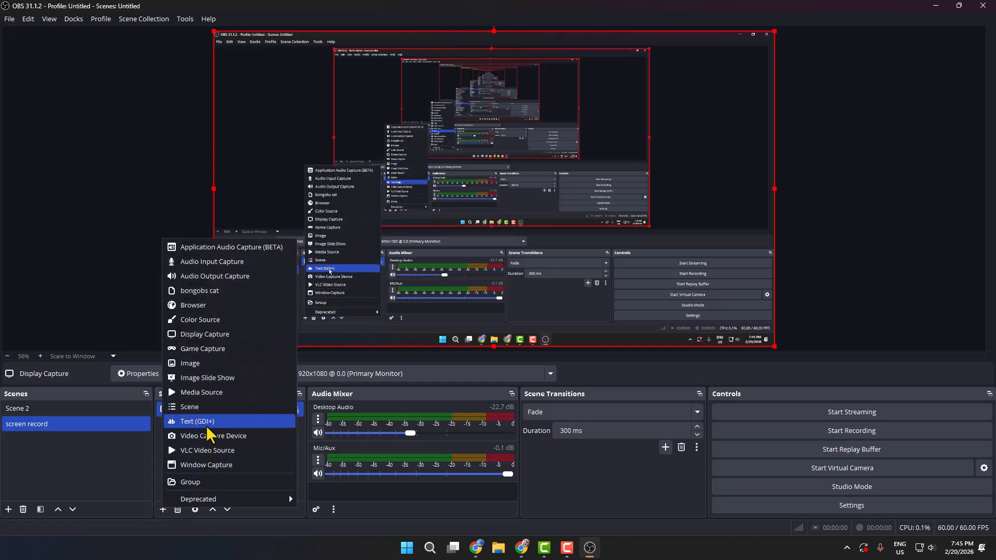
left_click(222, 439)
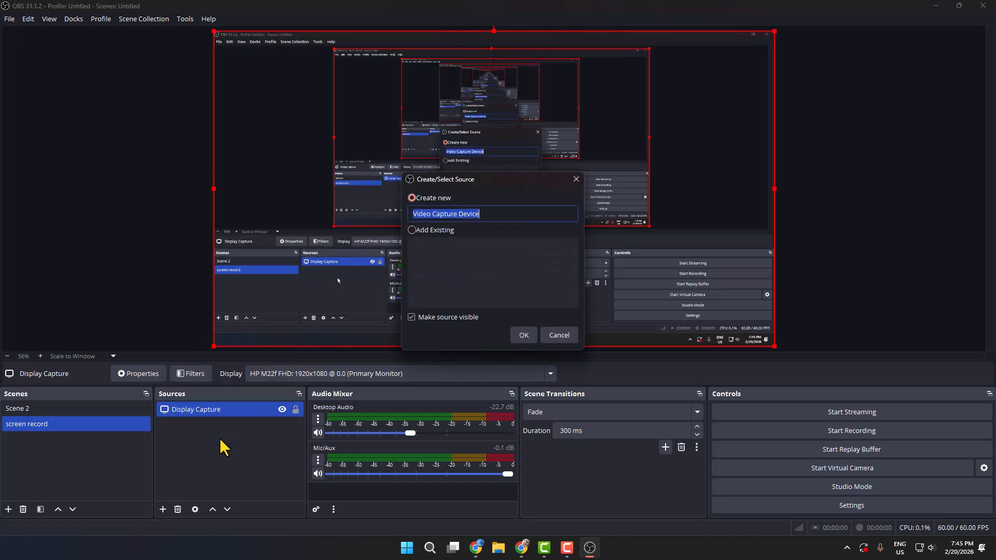
left_click(523, 335)
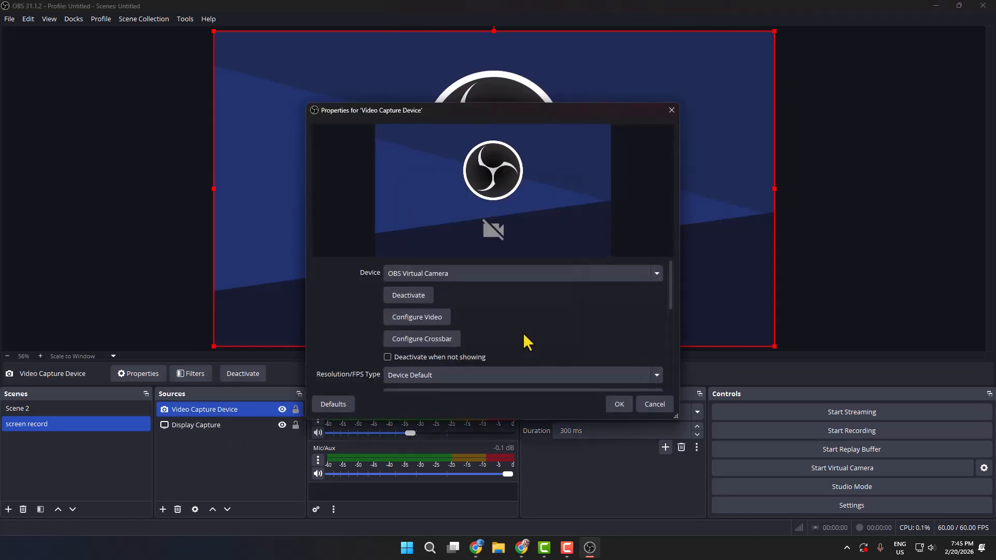
left_click(433, 274)
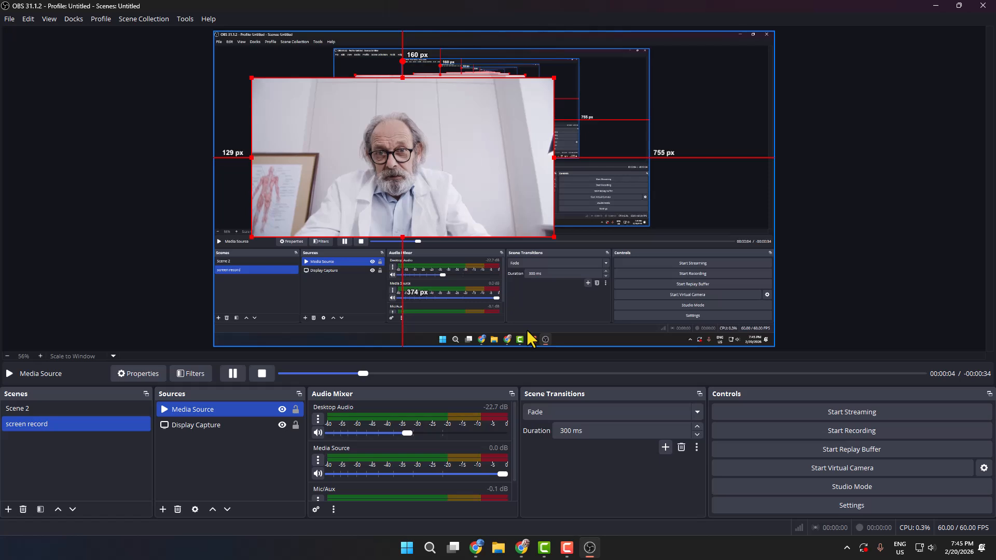
Shrink the Media Source footage to about 590 by 310 px, place it near the canvas's lower-right corner and deselect it.
mouse_move(555, 237)
left_mouse_down()
mouse_move(517, 208)
mouse_move(551, 235)
left_mouse_up()
left_click_drag(546, 79, 355, 135)
left_click_drag(318, 187, 627, 280)
left_click(259, 482)
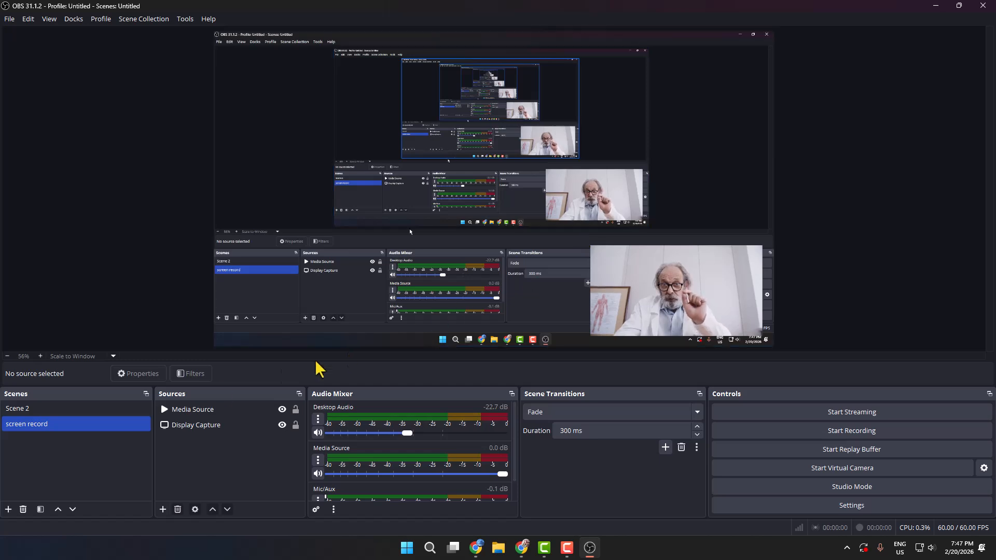
Add an Audio Input Capture source that uses Microphone (3- USB PnP Audio Device).
left_click(163, 509)
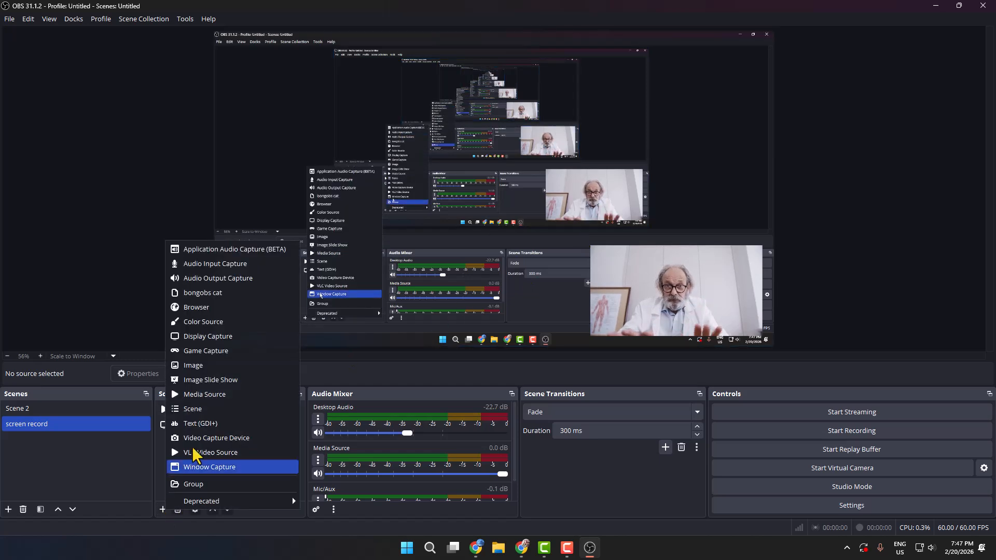
left_click(210, 264)
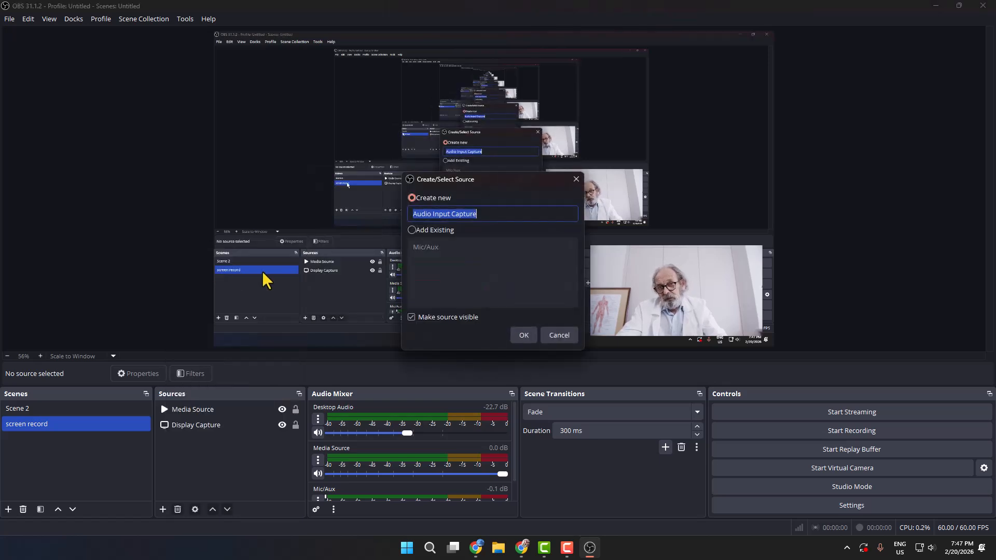
left_click(523, 334)
left_click(376, 142)
left_click(377, 175)
left_click(617, 404)
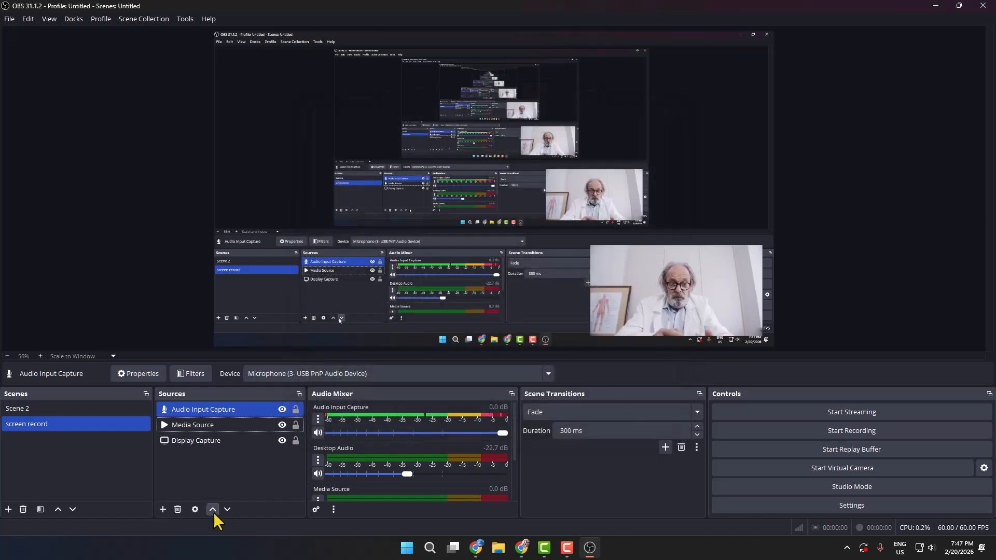
Add an Audio Output Capture source, accepting its suggested name and properties.
left_click(163, 510)
left_click(215, 280)
left_click(523, 334)
left_click(619, 403)
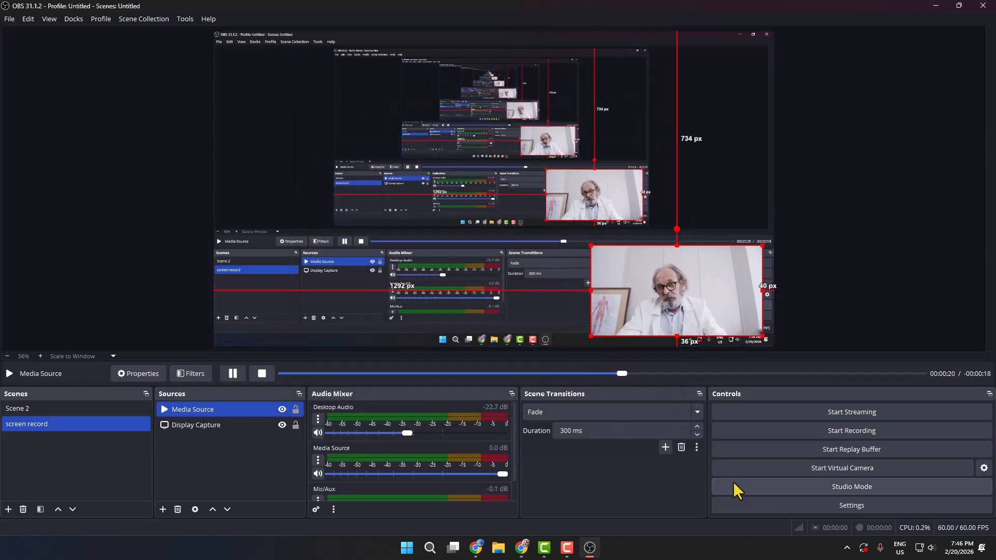
Open the recording output settings and browse for a recording folder, then dismiss the folder selection.
left_click(845, 507)
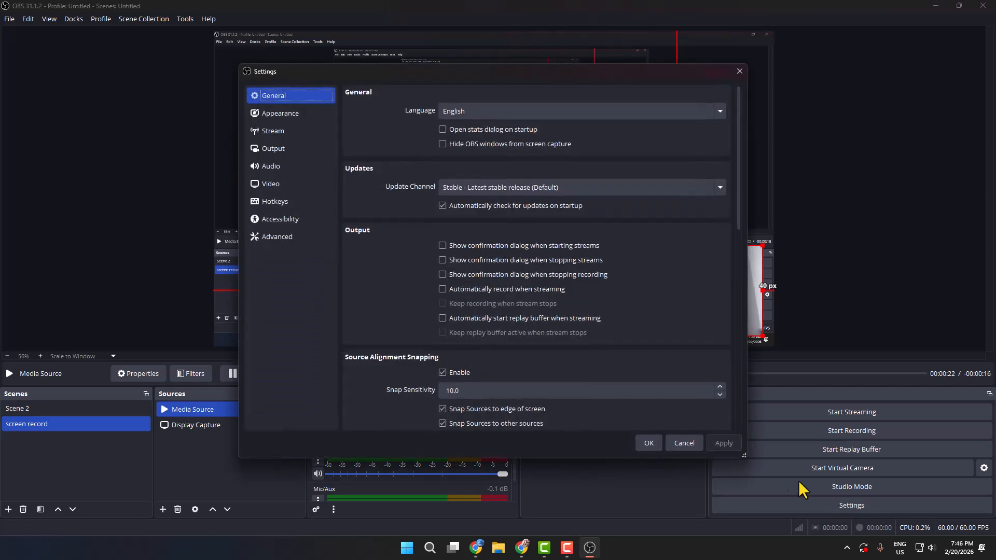
left_click(275, 149)
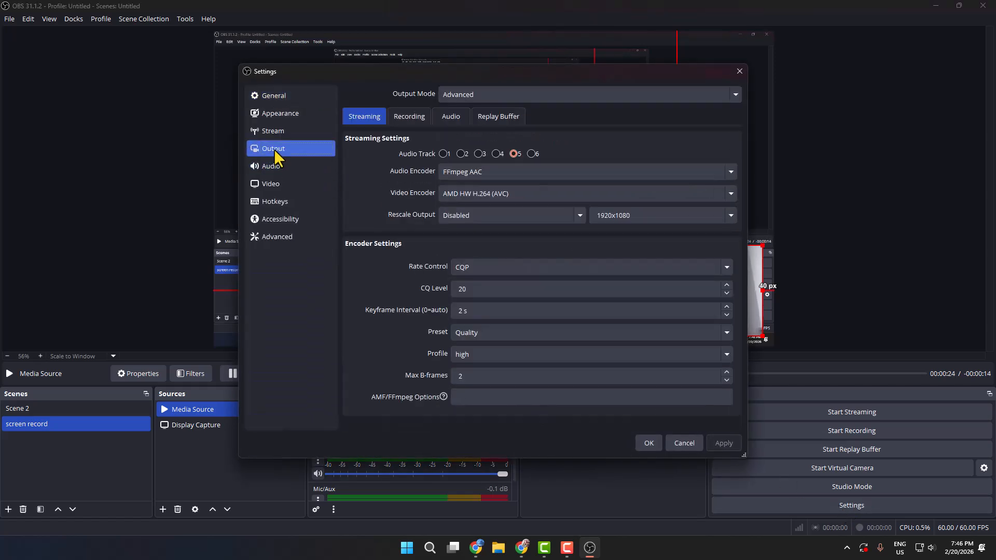
left_click(412, 116)
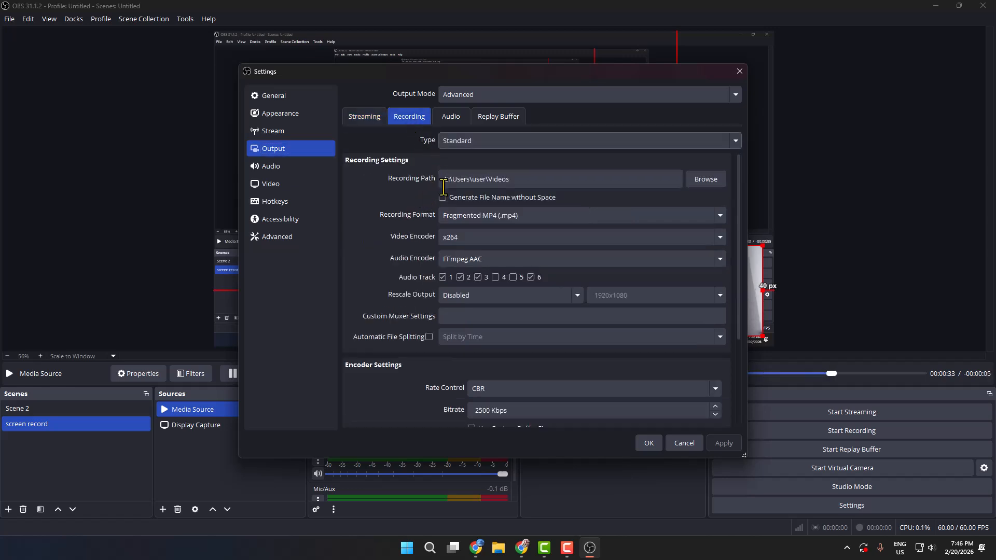
left_click(703, 178)
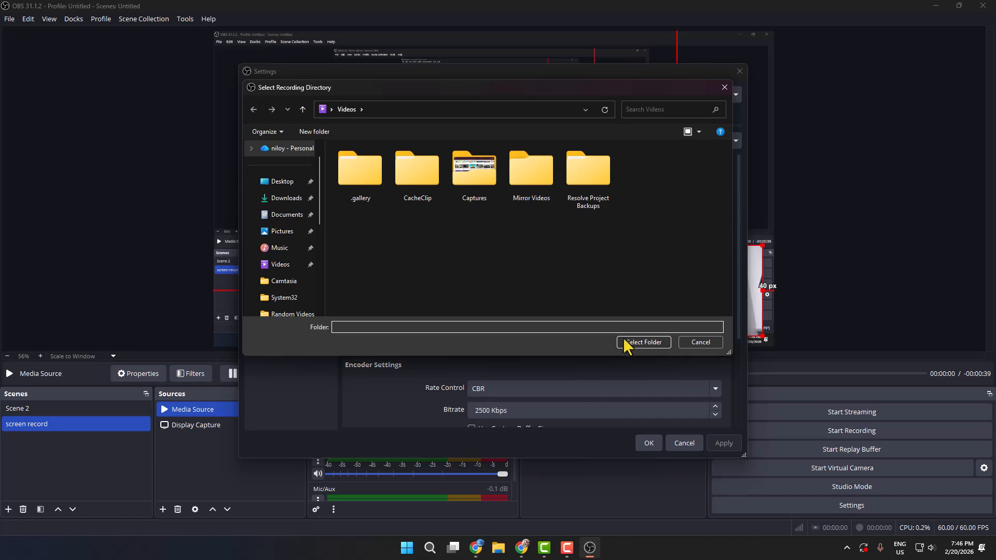
left_click(684, 343)
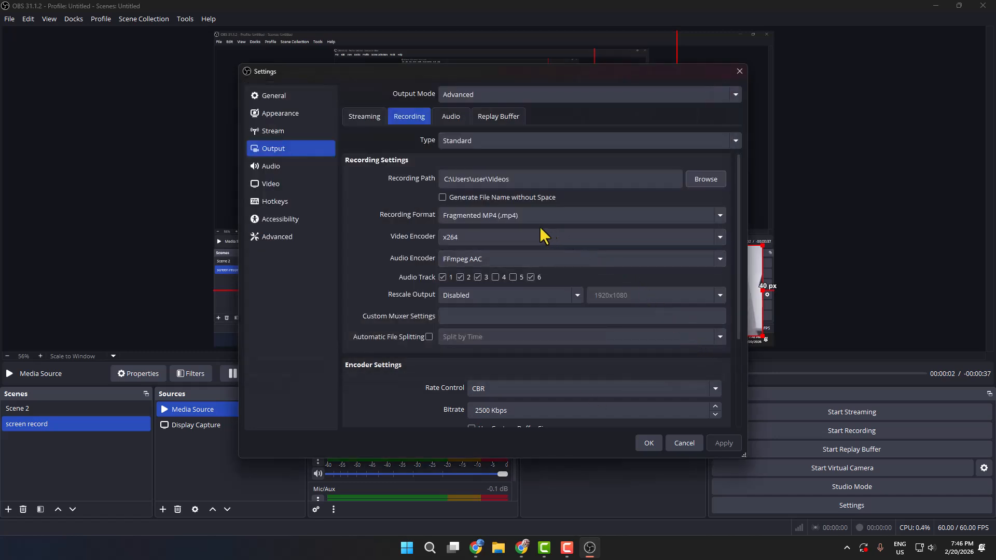
Set the recording format to Fragmented MP4 (.mp4), with x264 as video encoder and FFmpeg AAC as audio encoder.
left_click(493, 218)
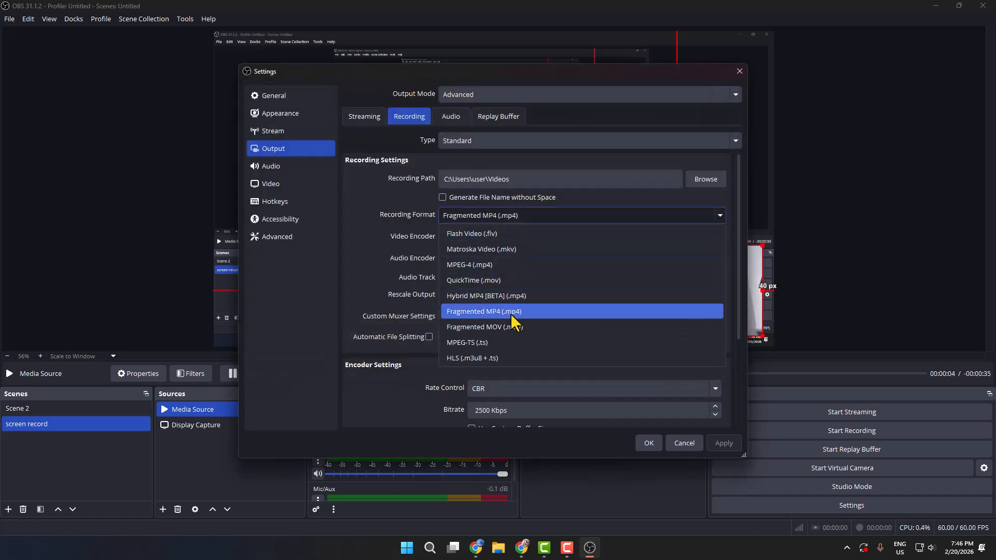
left_click(511, 313)
left_click(477, 239)
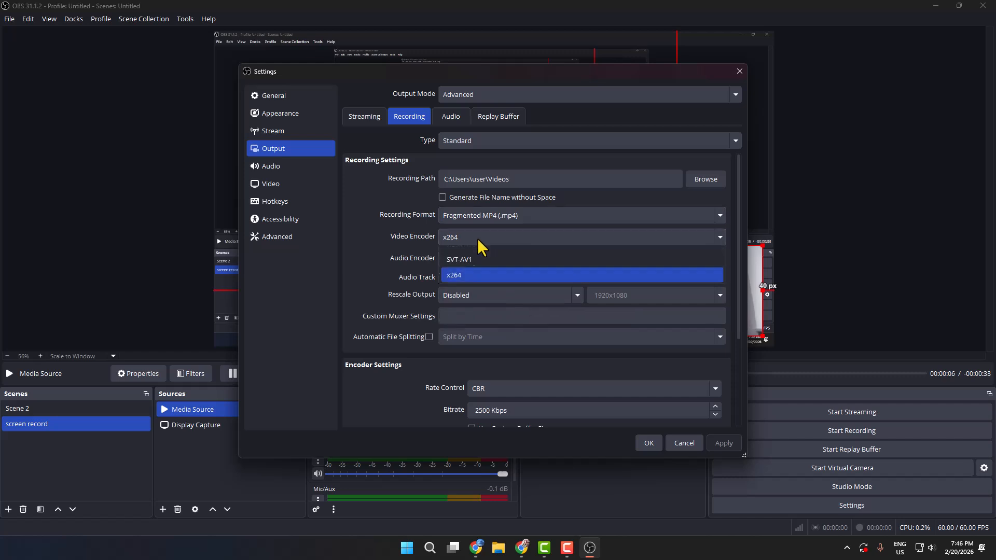
left_click(459, 334)
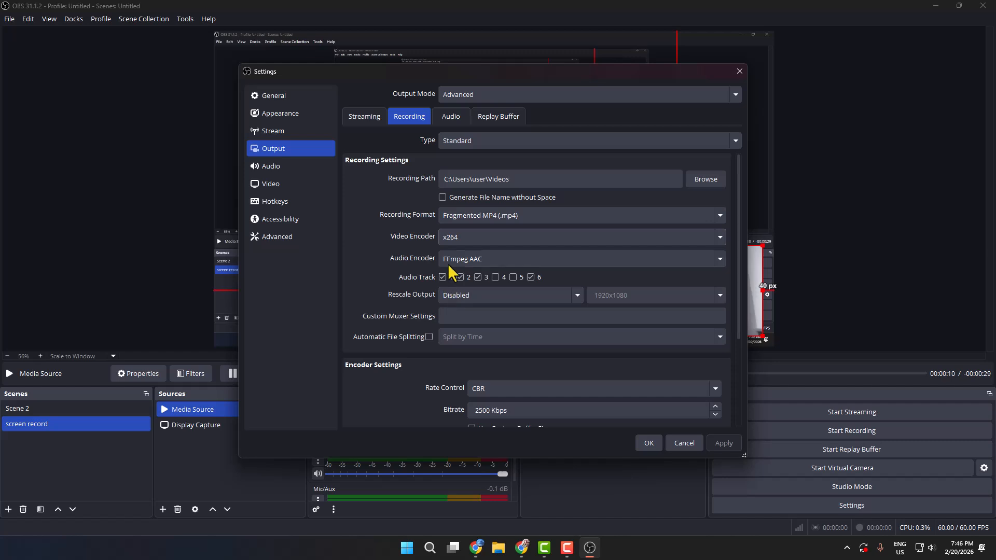
left_click(483, 259)
left_click(467, 294)
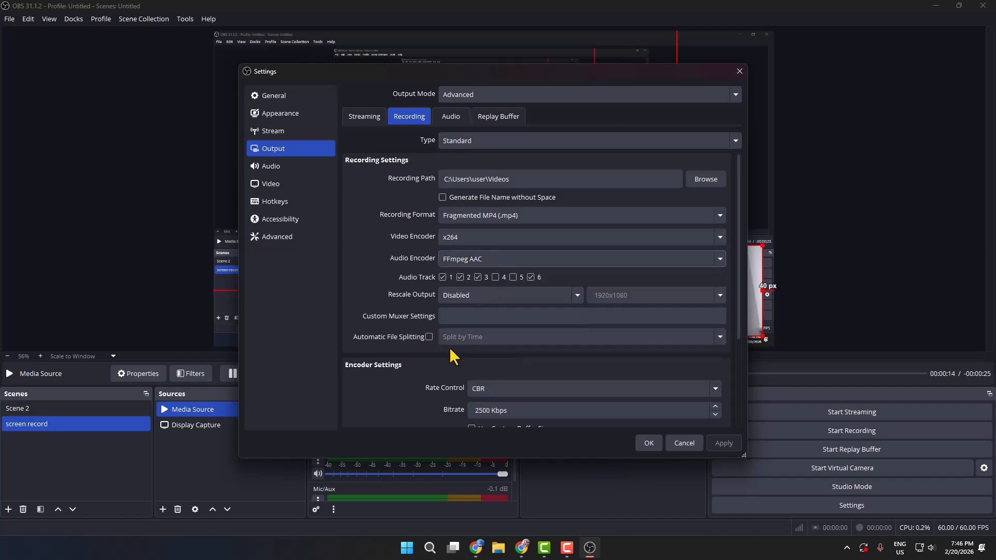
Review the base canvas resolution options in the video settings and leave 1920x1080 selected.
left_click(272, 185)
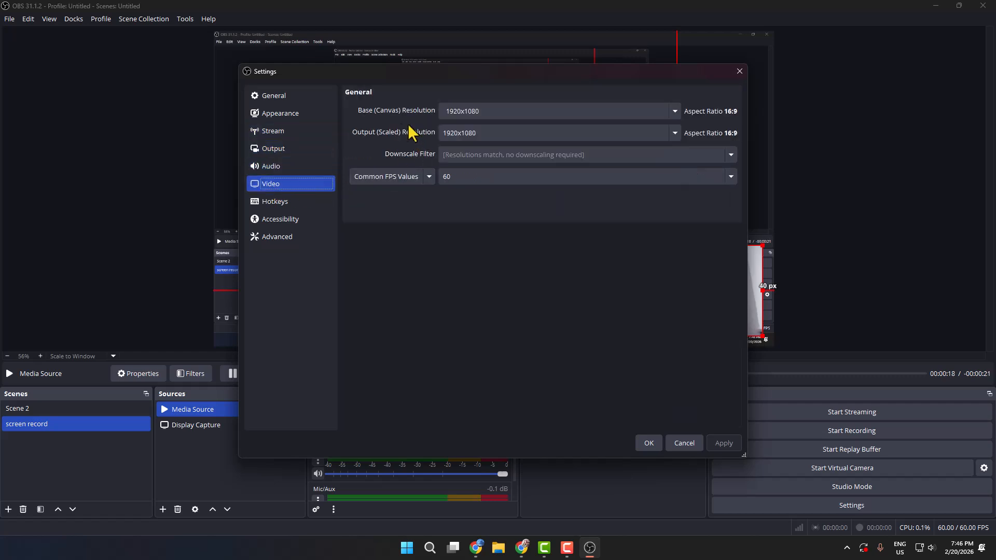
left_click(488, 110)
left_click(675, 112)
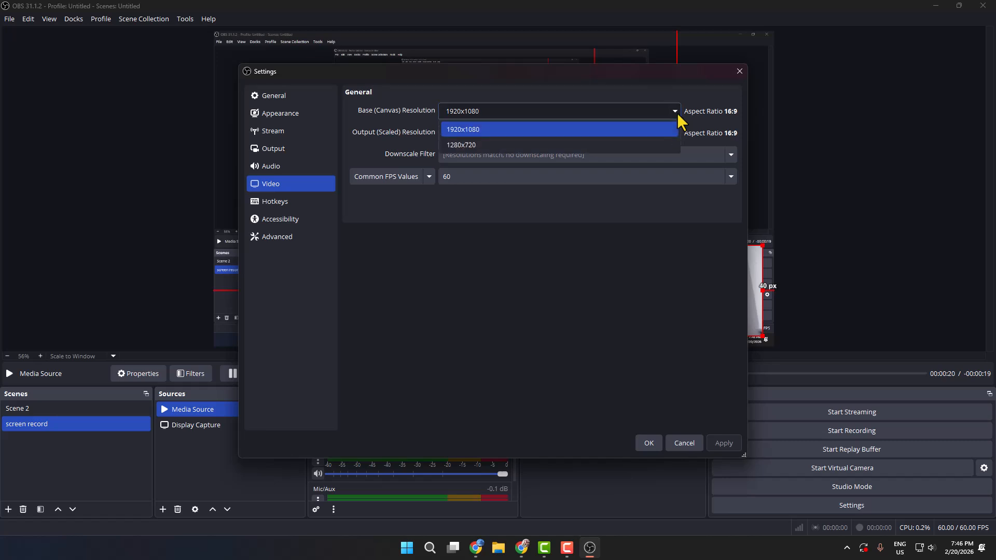
left_click(490, 269)
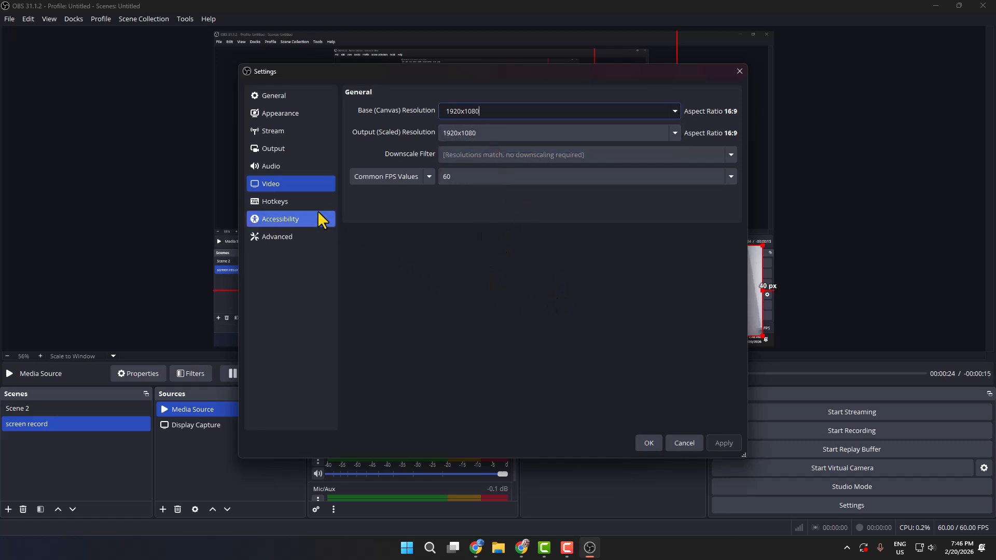
Set Mic/Auxiliary Audio to Microphone (3- USB PnP Audio Device) in the audio settings, apply the change and close the settings.
left_click(272, 165)
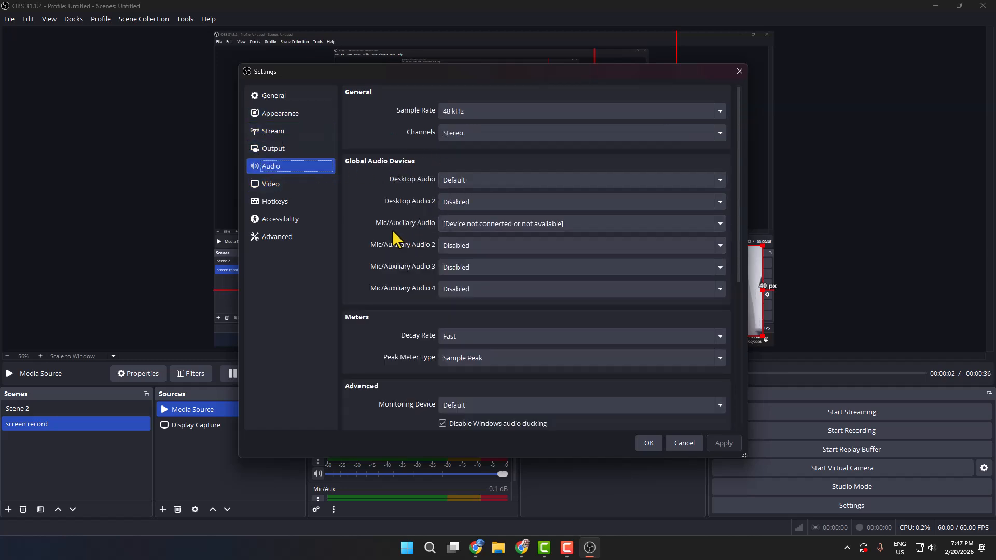
left_click(470, 224)
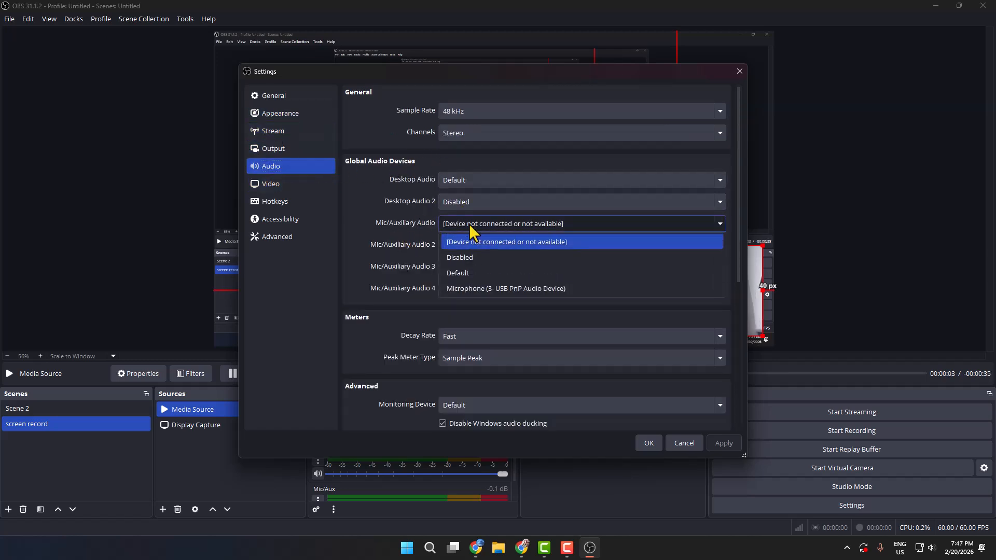
left_click(484, 289)
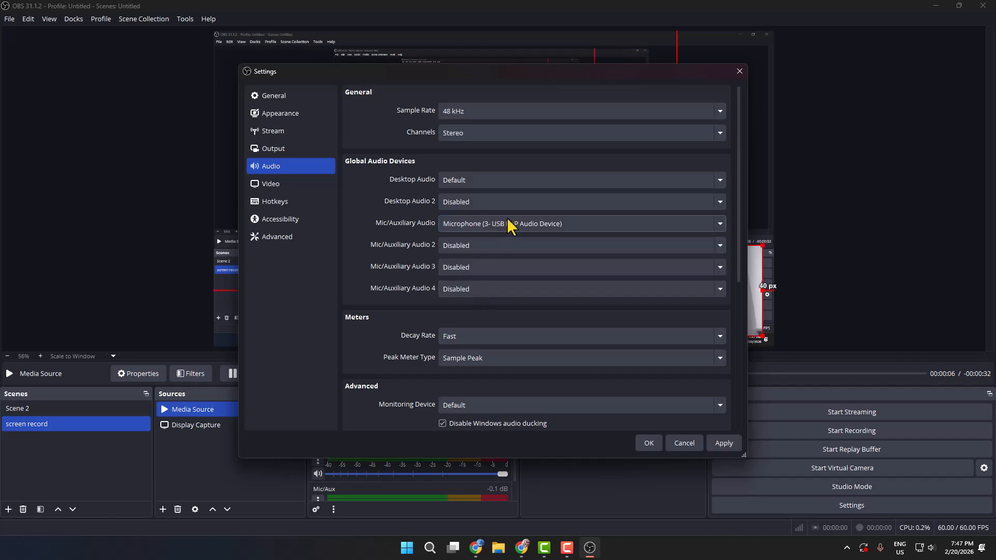
left_click(722, 443)
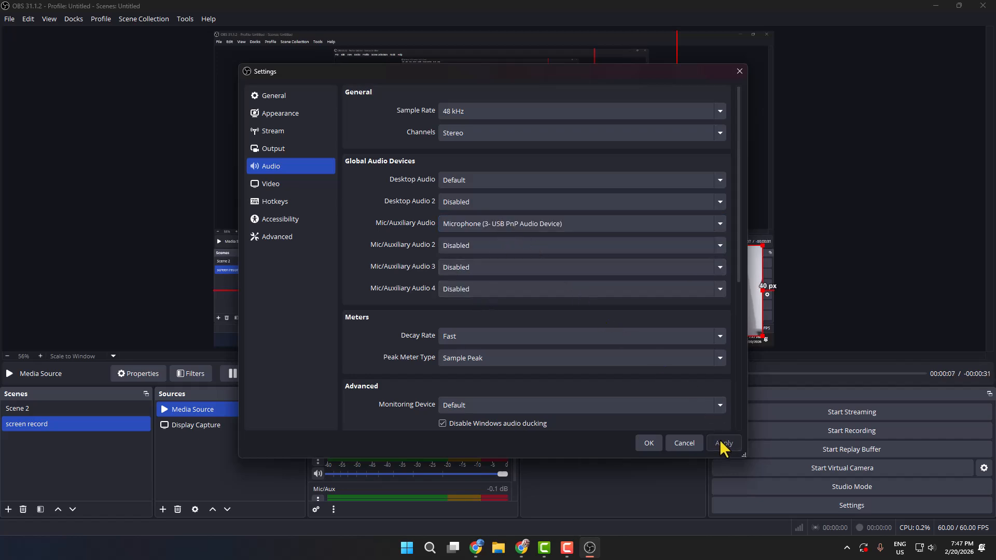
left_click(648, 443)
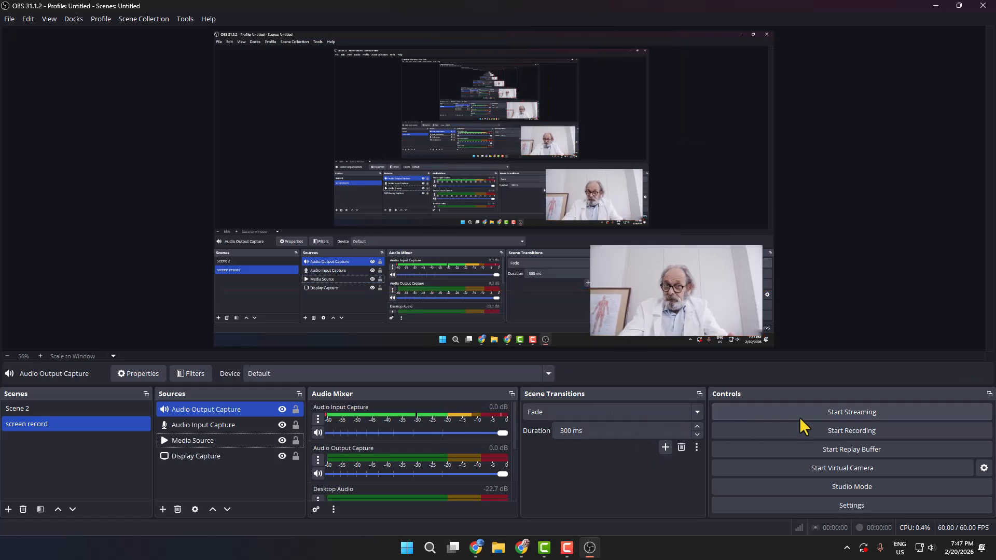
Record a short test clip of the desktop with OBS Studio minimized, restore it and stop the recording.
left_click(843, 432)
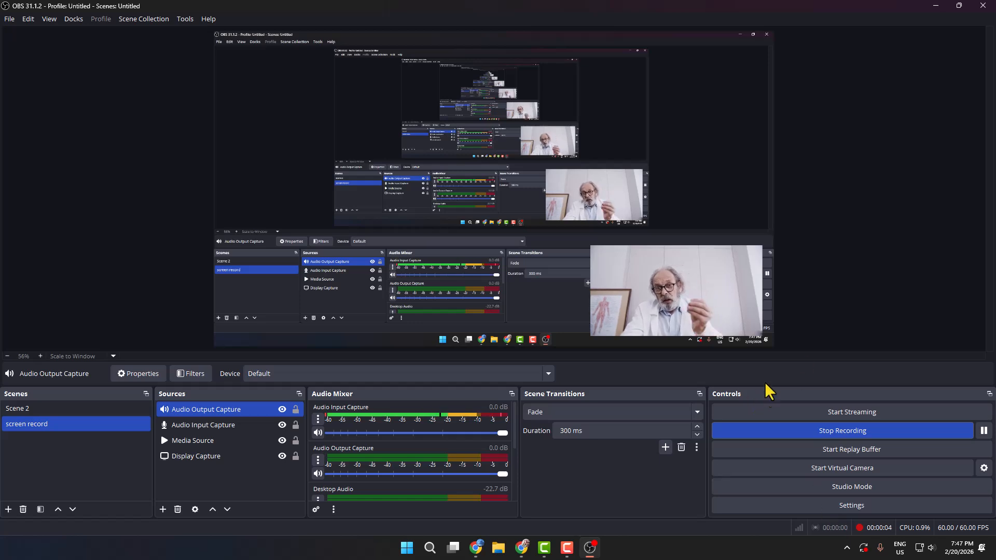
left_click(936, 6)
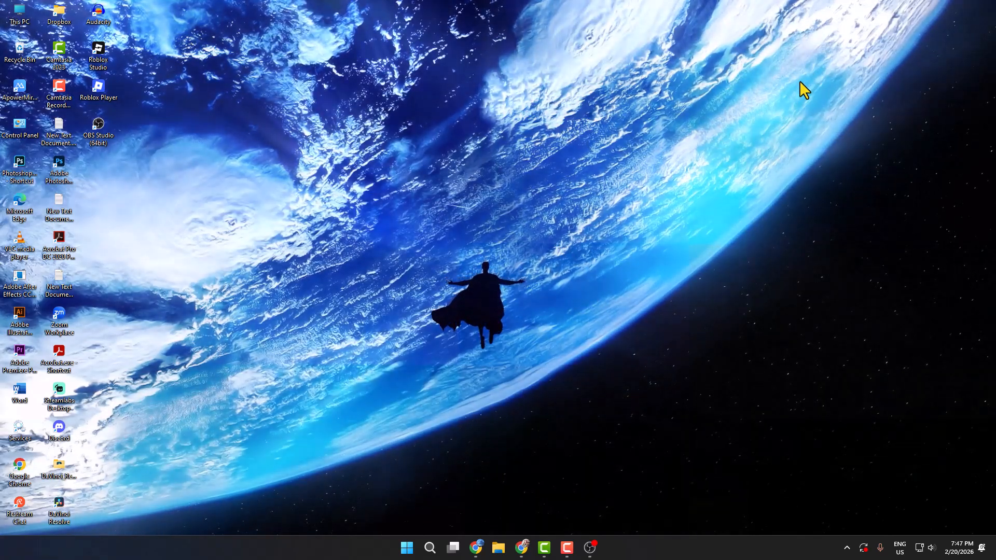
left_click(591, 547)
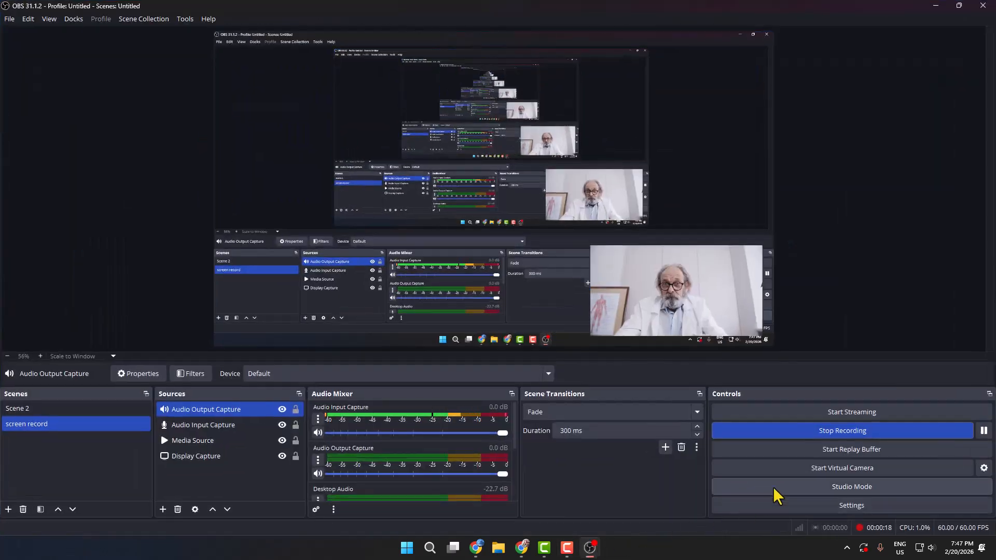
left_click(821, 432)
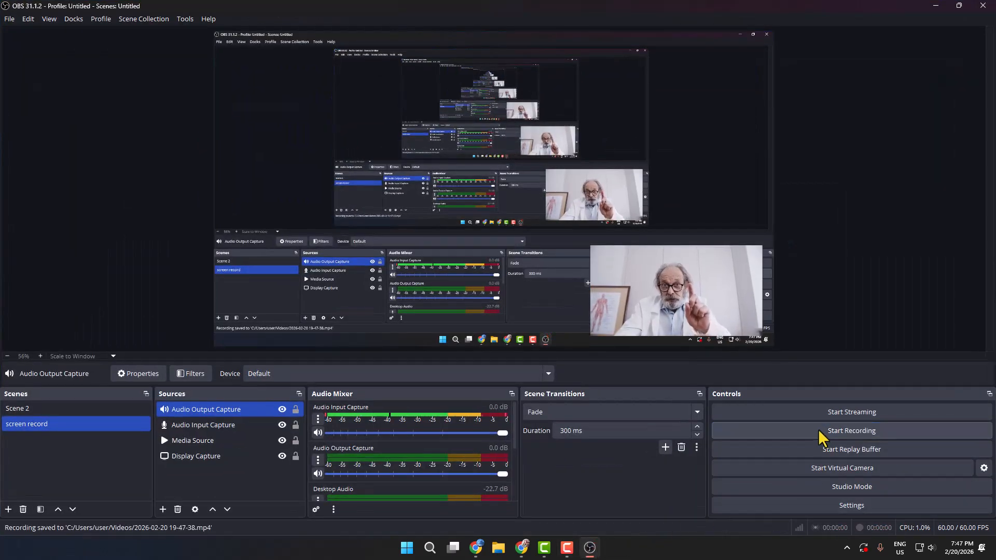
left_click(10, 19)
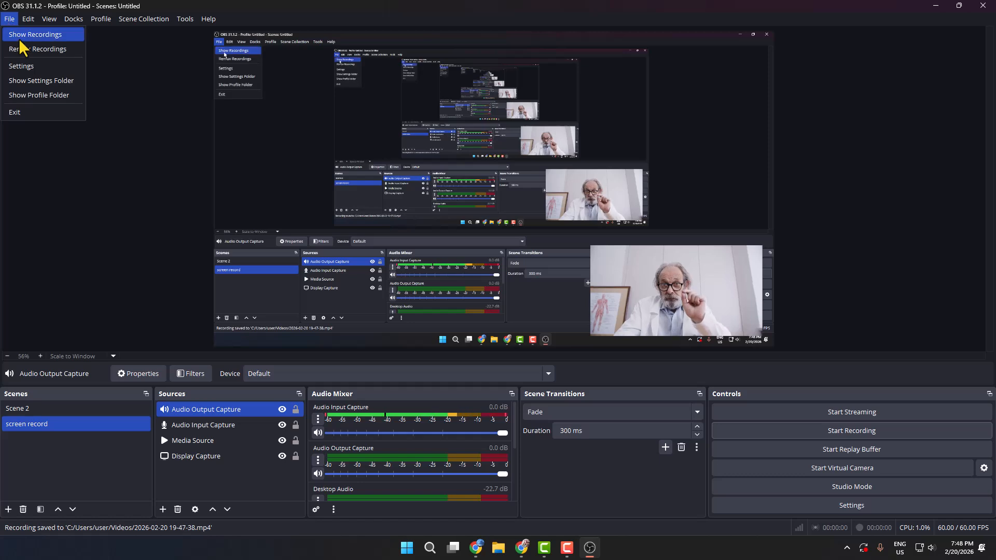
left_click(21, 35)
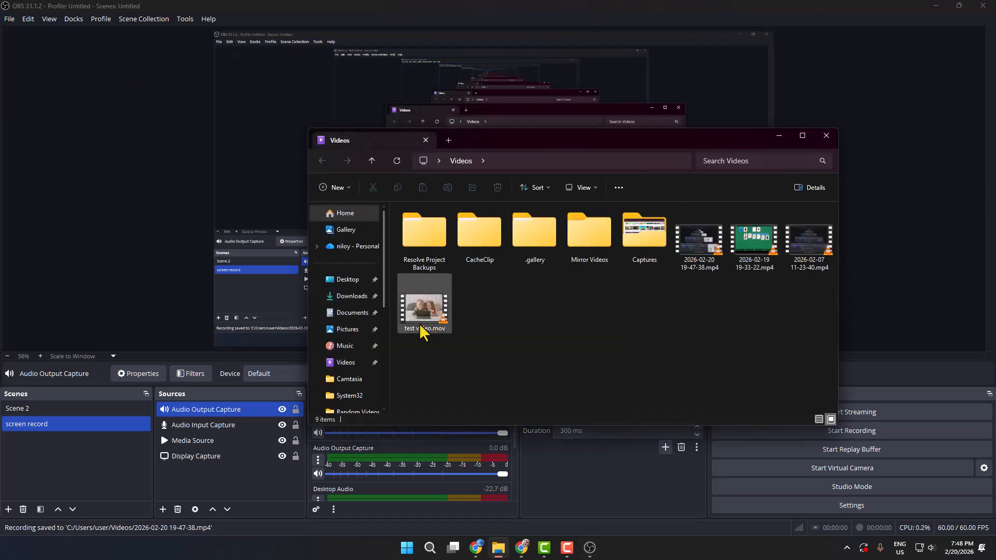
double_click(698, 244)
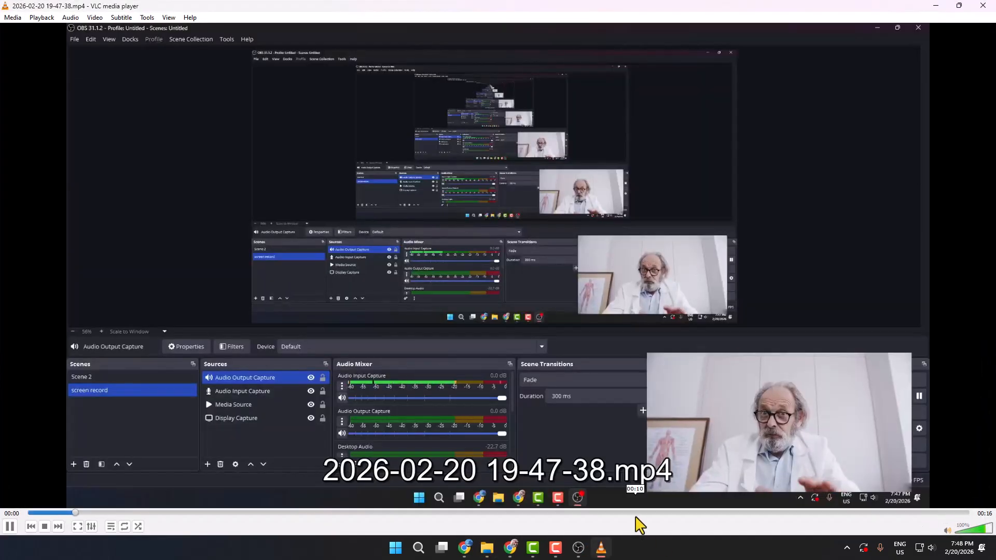
left_click(635, 515)
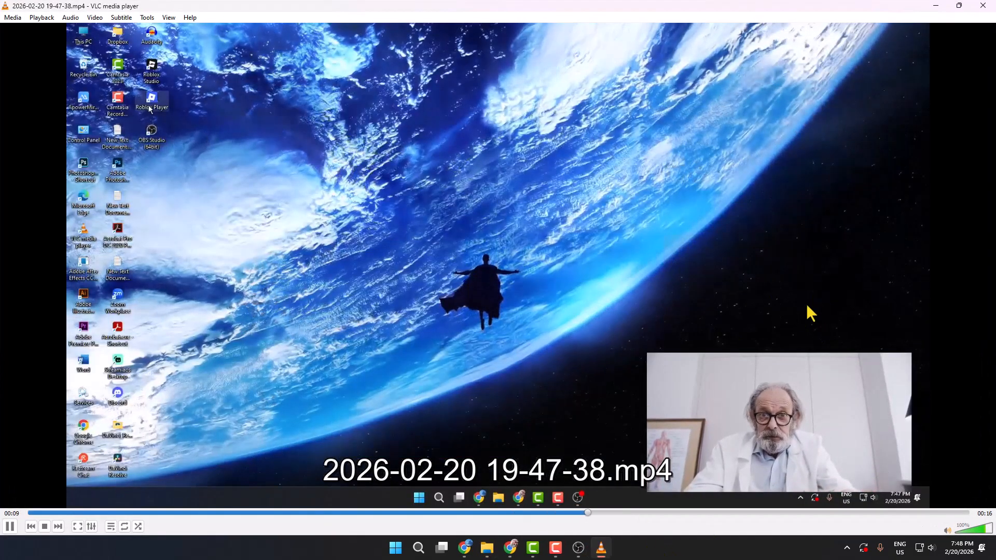